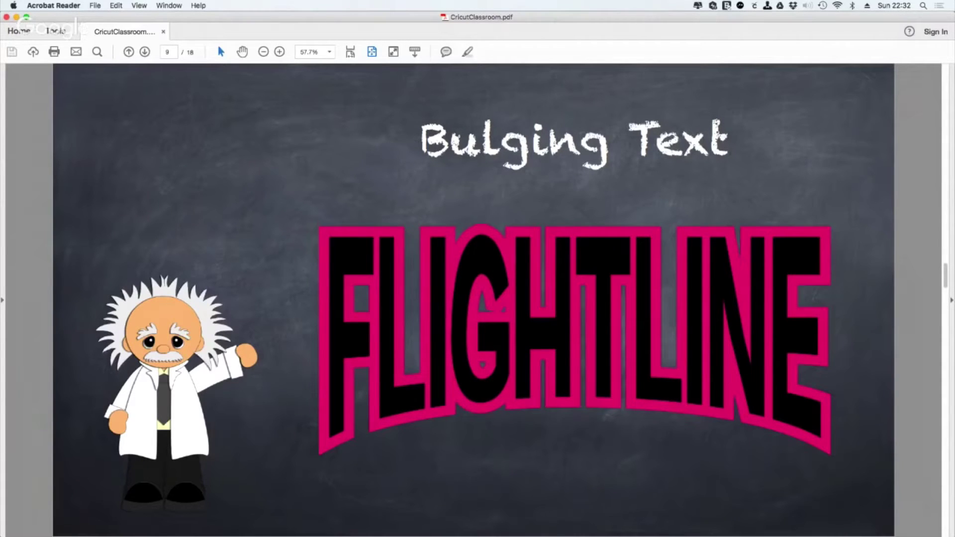
# Step: Switch from the Acrobat Reader Bulging Text slide to the Sure Cuts A Lot 4 project window
pyautogui.press('super+Tab')
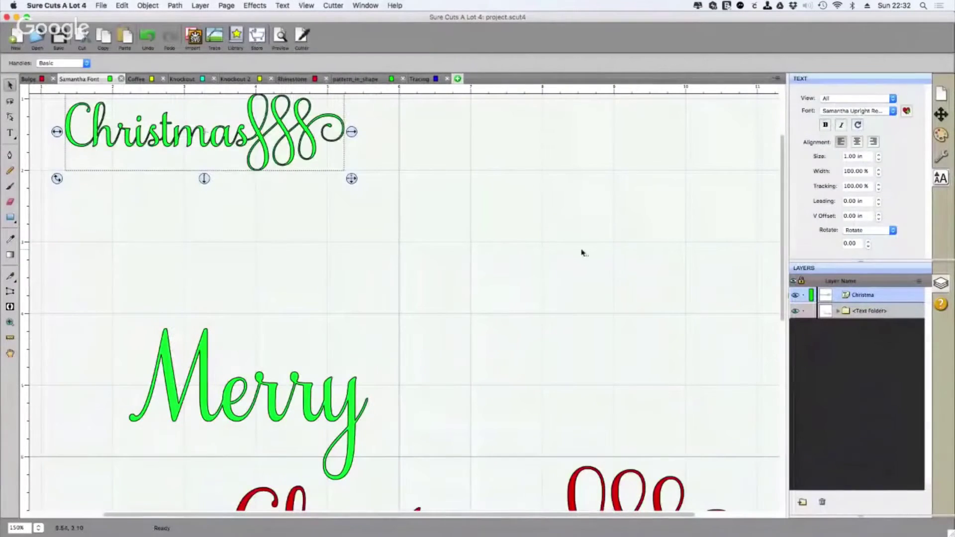
# Step: Open the Bulge design and zoom out to 61% to see the whole mat
pyautogui.click(43, 81)
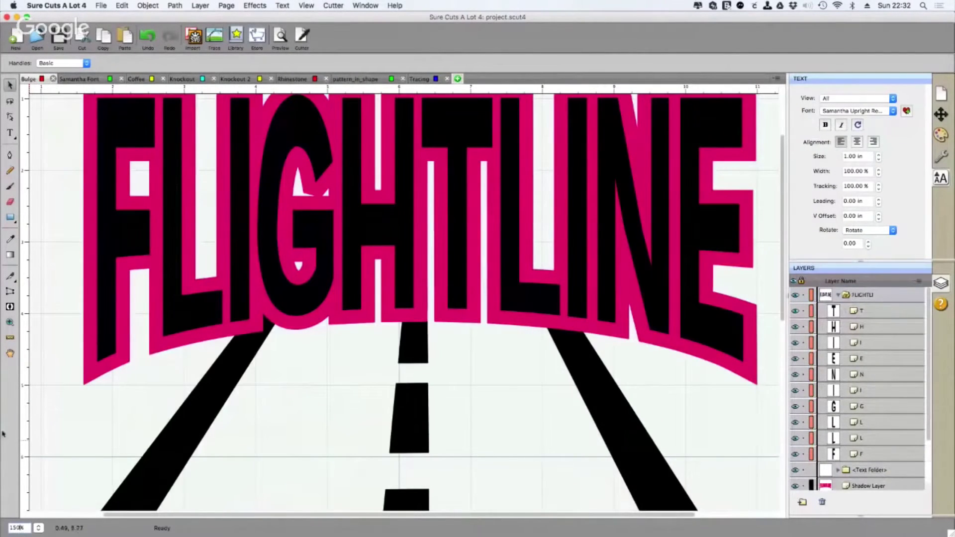
pyautogui.click(10, 321)
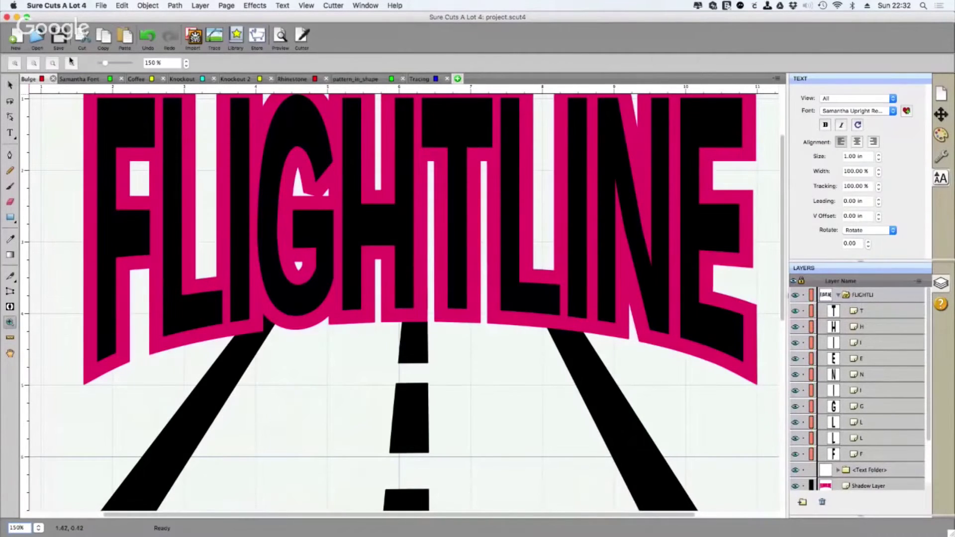
pyautogui.click(72, 63)
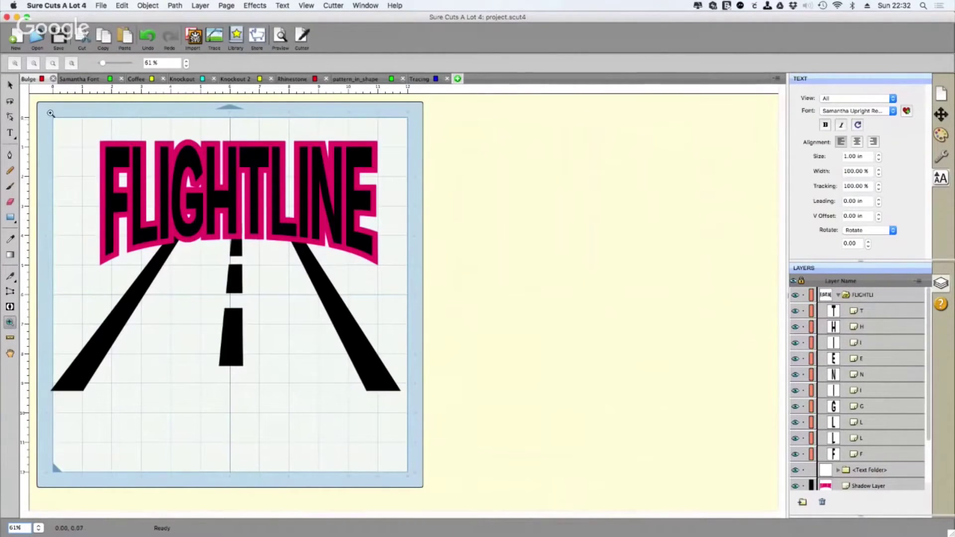
# Step: Move the whole FLIGHTLINE road artwork off the mat to its right, leaving the mat empty
pyautogui.click(10, 85)
pyautogui.moveTo(46, 122); pyautogui.dragTo(481, 426)
pyautogui.moveTo(352, 190); pyautogui.dragTo(708, 184)
pyautogui.click(207, 294)
pyautogui.click(10, 133)
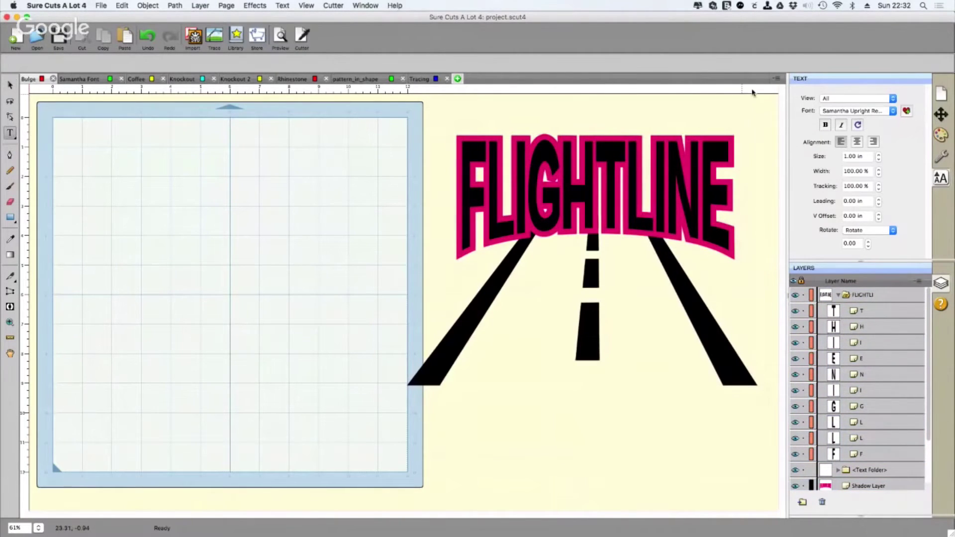
# Step: Choose Impact as the font for new lettering
pyautogui.click(889, 111)
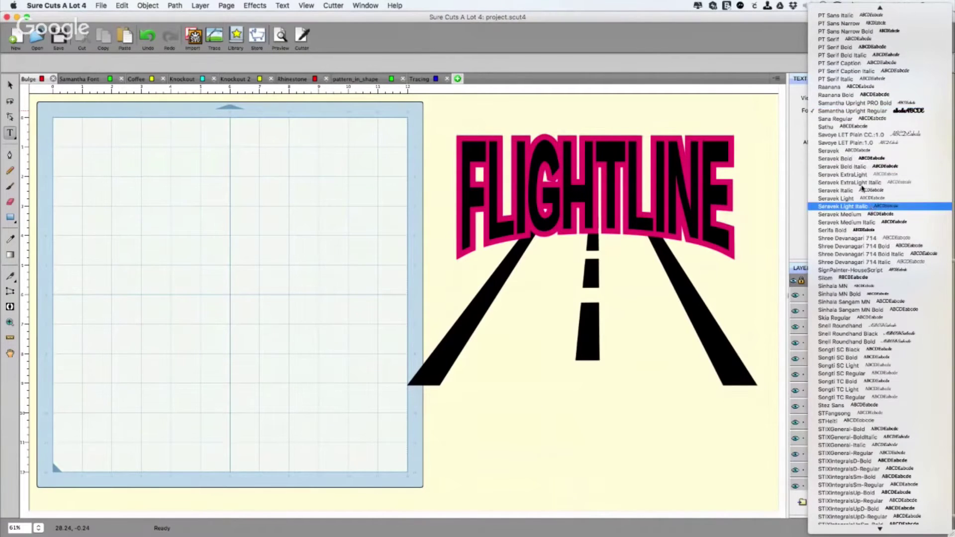
pyautogui.moveTo(838, 4)
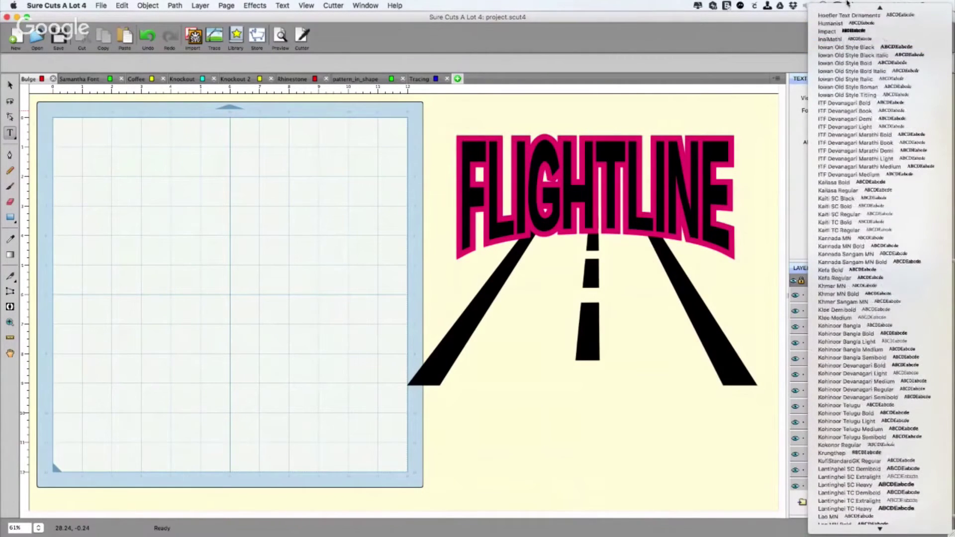
pyautogui.click(845, 81)
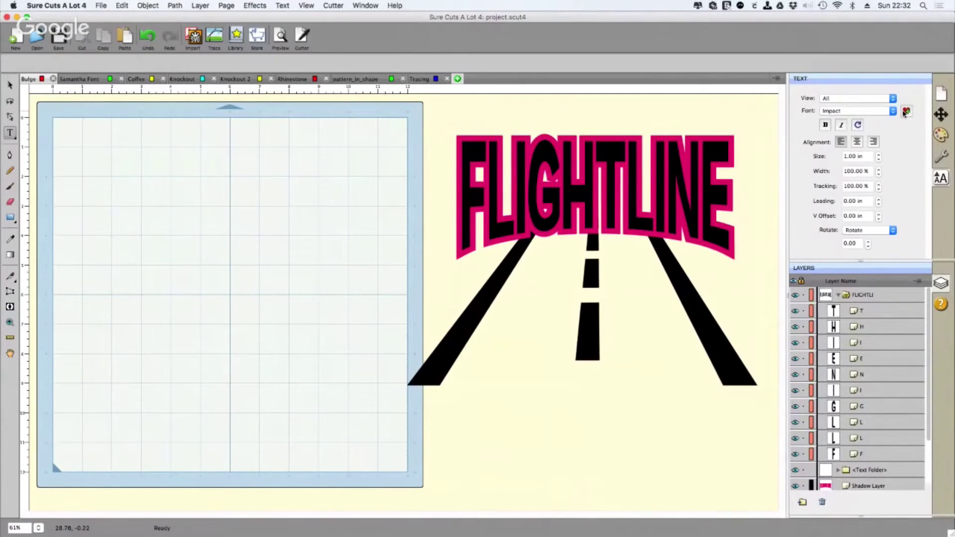
pyautogui.click(885, 111)
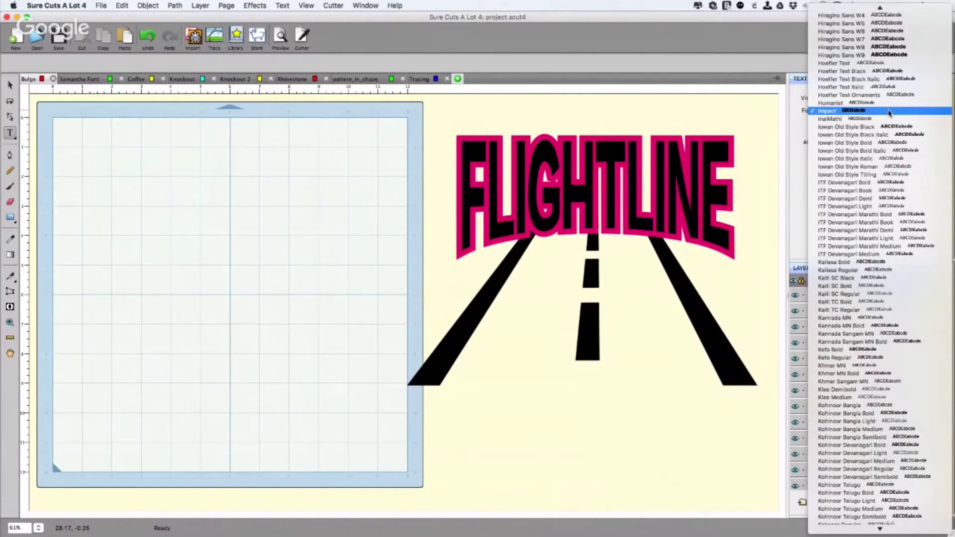
pyautogui.click(889, 112)
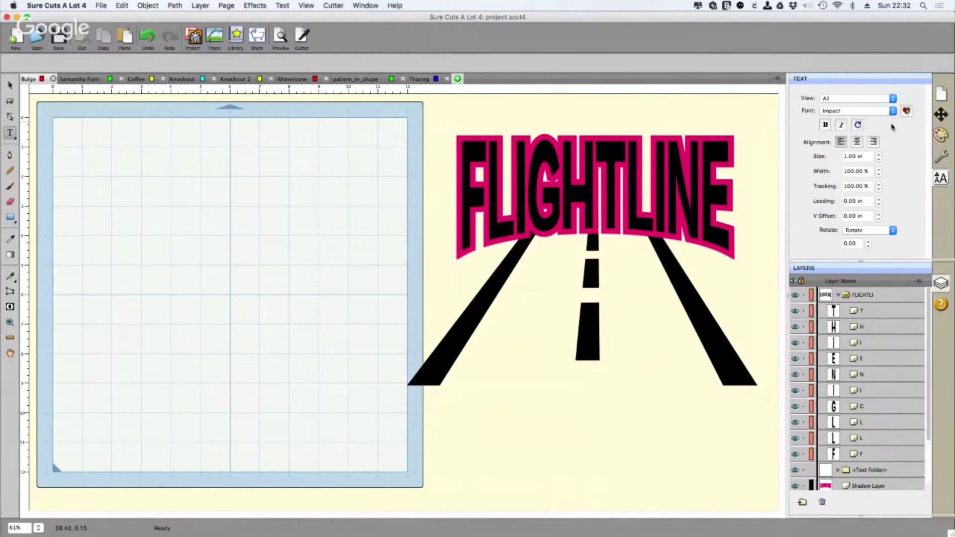
# Step: Switch the font list view to Favorites, then back to All
pyautogui.click(875, 99)
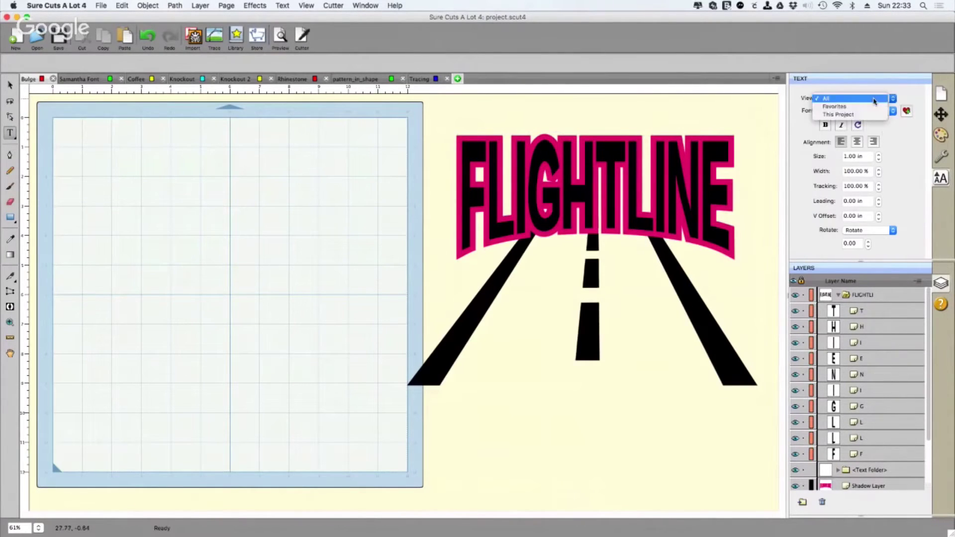
pyautogui.click(872, 107)
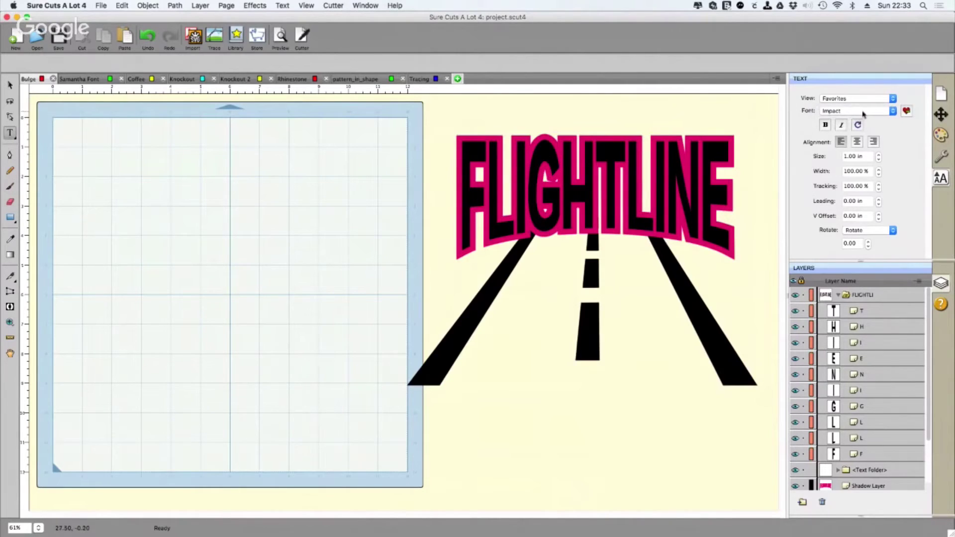
pyautogui.click(887, 99)
pyautogui.click(880, 90)
# Step: Type FLIGHTLINE in Impact, stretch it tall across the mat, and bring up the Effects menu
pyautogui.write('F')
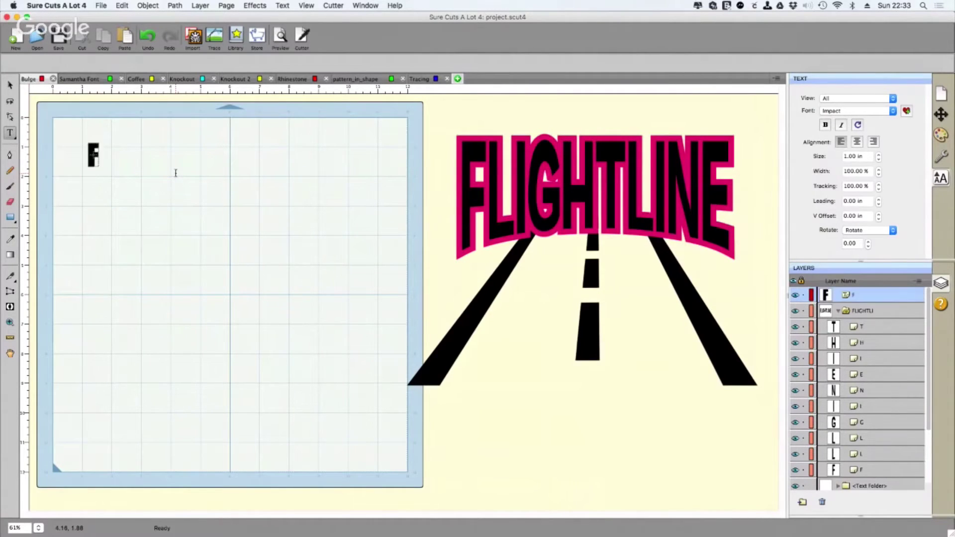
pyautogui.write('LIGHTLINE')
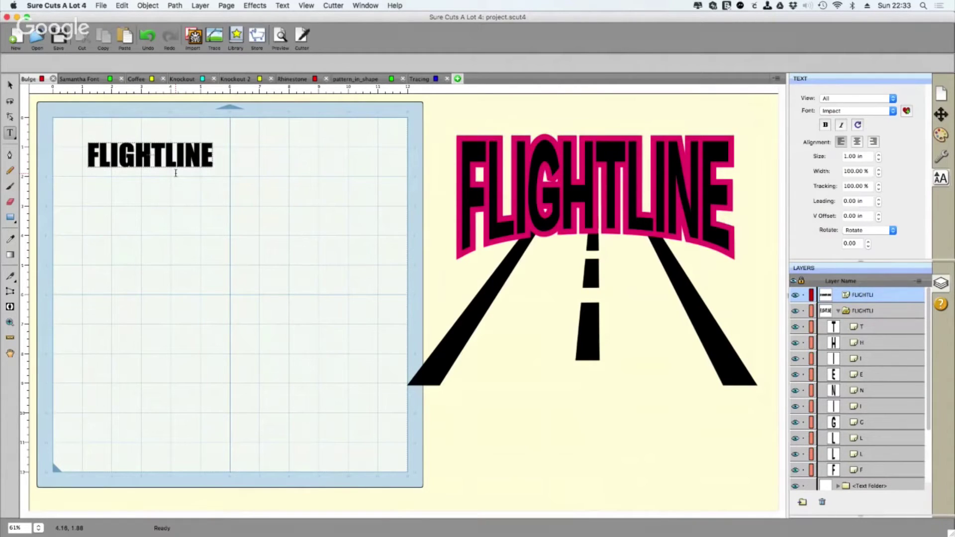
pyautogui.press('Escape')
pyautogui.click(221, 177)
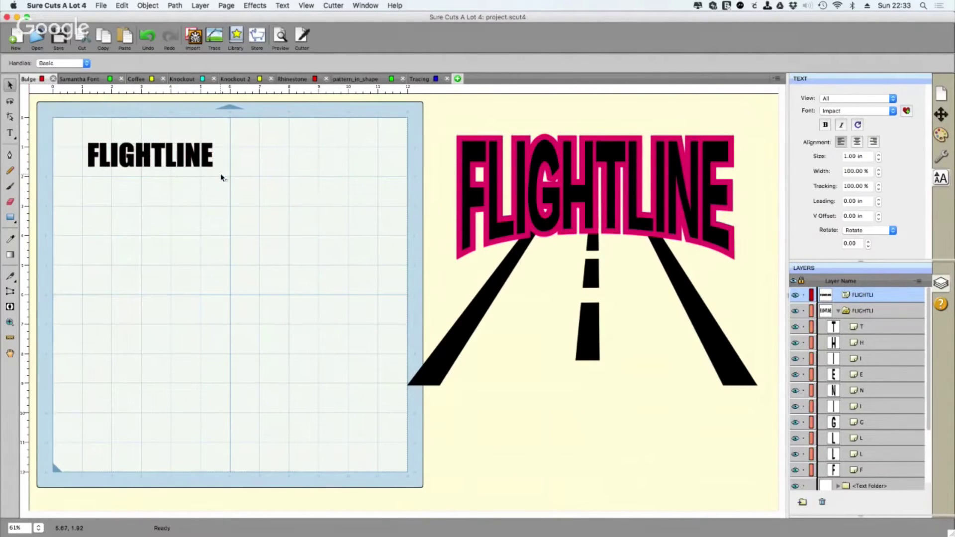
pyautogui.moveTo(220, 178); pyautogui.dragTo(398, 306)
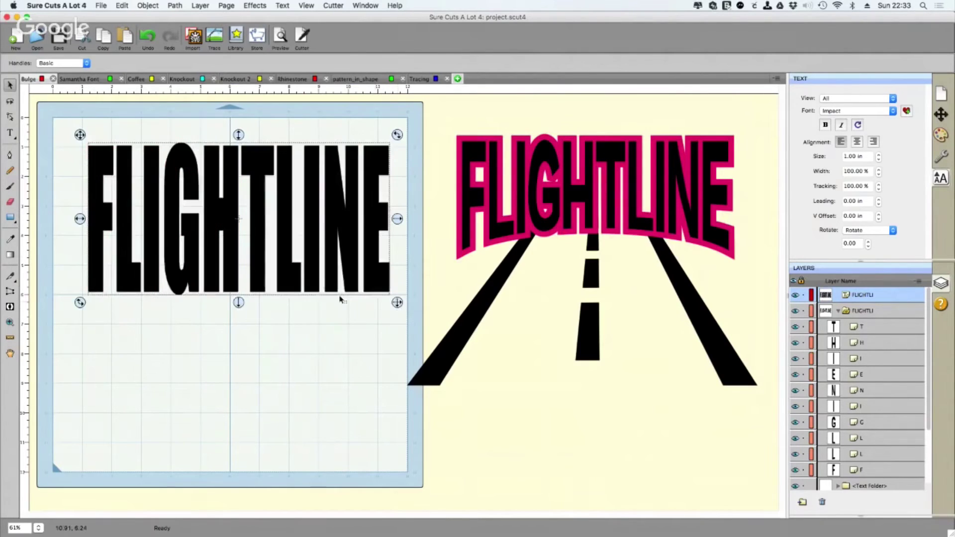
pyautogui.click(52, 105)
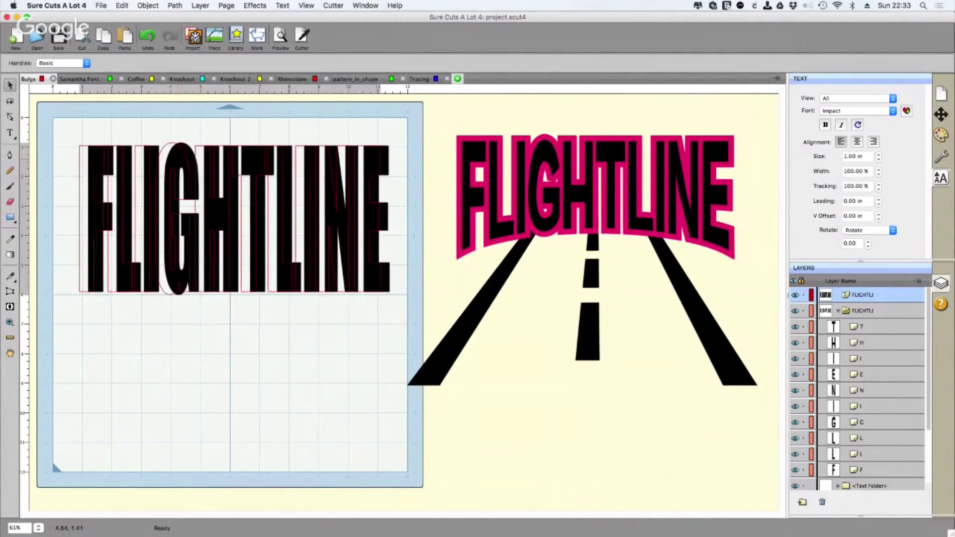
pyautogui.click(253, 5)
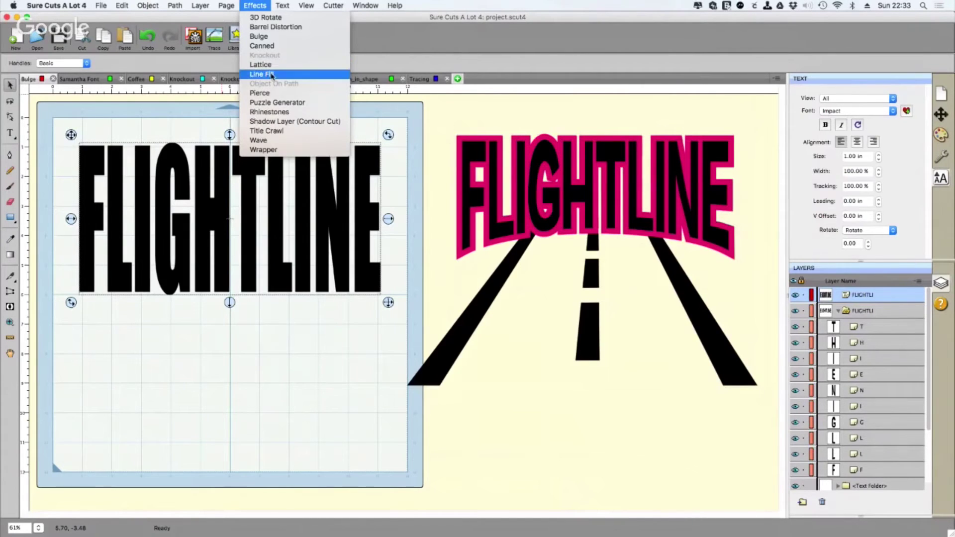
# Step: Apply a Bulge effect to FLIGHTLINE with Bottom Offset -1.4 in and Bottom Curve 10
pyautogui.click(274, 38)
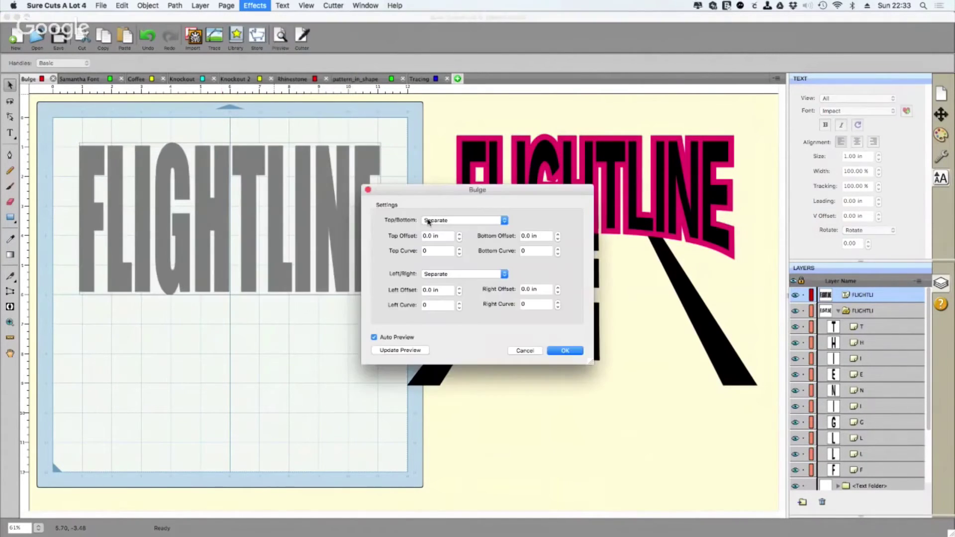
pyautogui.moveTo(476, 193); pyautogui.dragTo(247, 298)
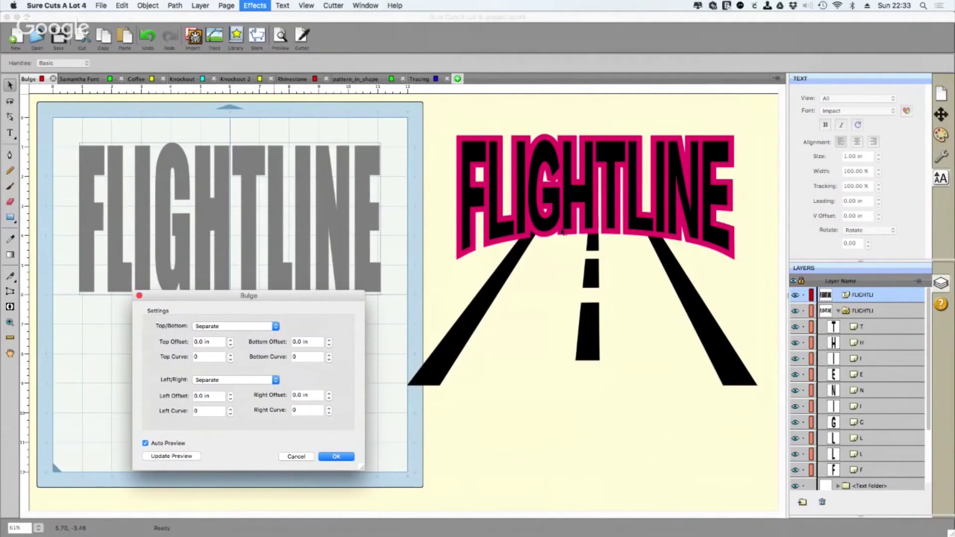
pyautogui.click(329, 340)
pyautogui.click(329, 345)
pyautogui.moveTo(328, 345); pyautogui.dragTo(329, 345)
pyautogui.click(329, 345)
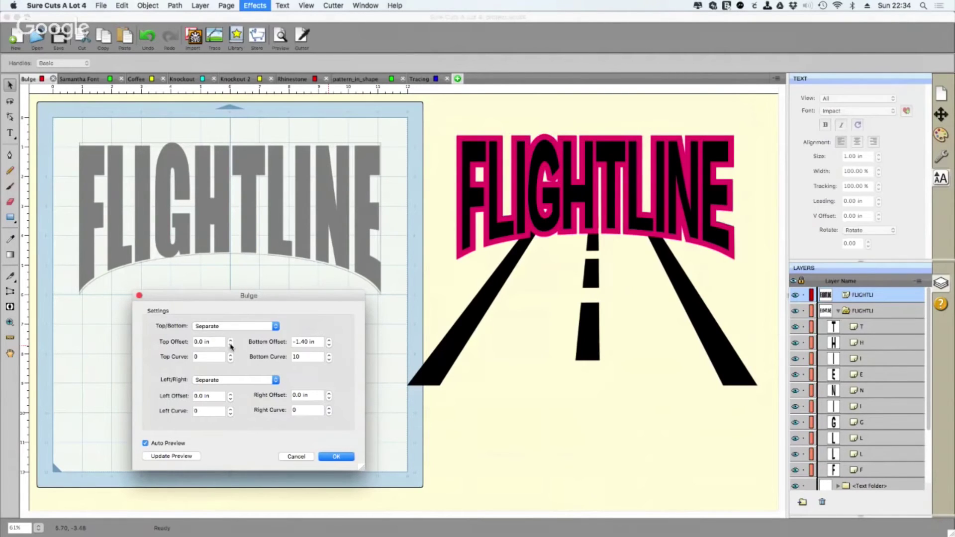
# Step: Set the Bulge Top Offset to -0.90 in and apply the effect
pyautogui.moveTo(230, 346); pyautogui.dragTo(230, 345)
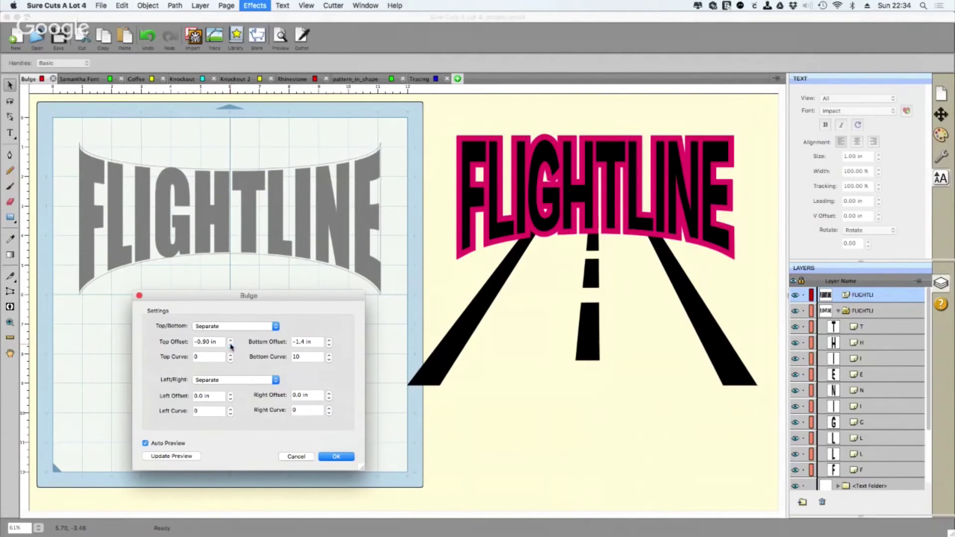
pyautogui.click(230, 340)
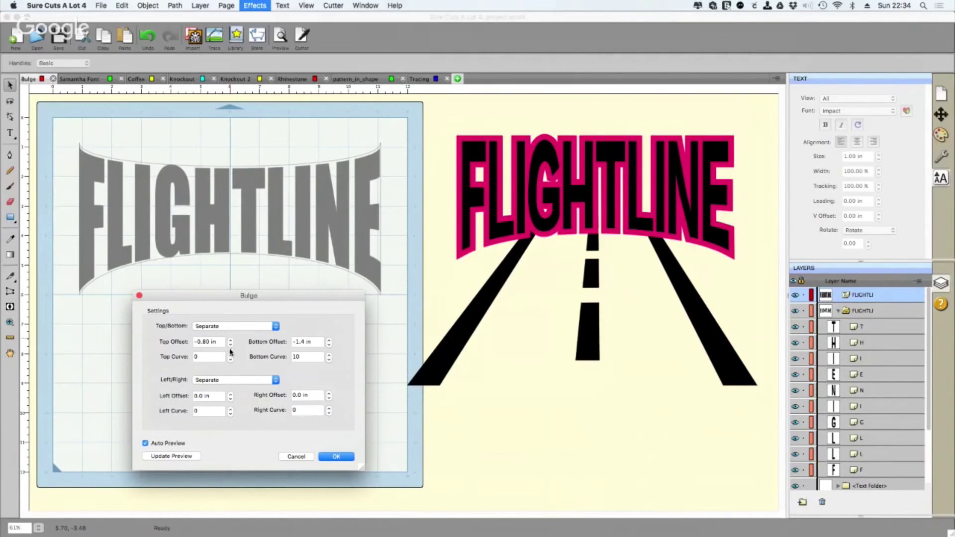
pyautogui.click(231, 345)
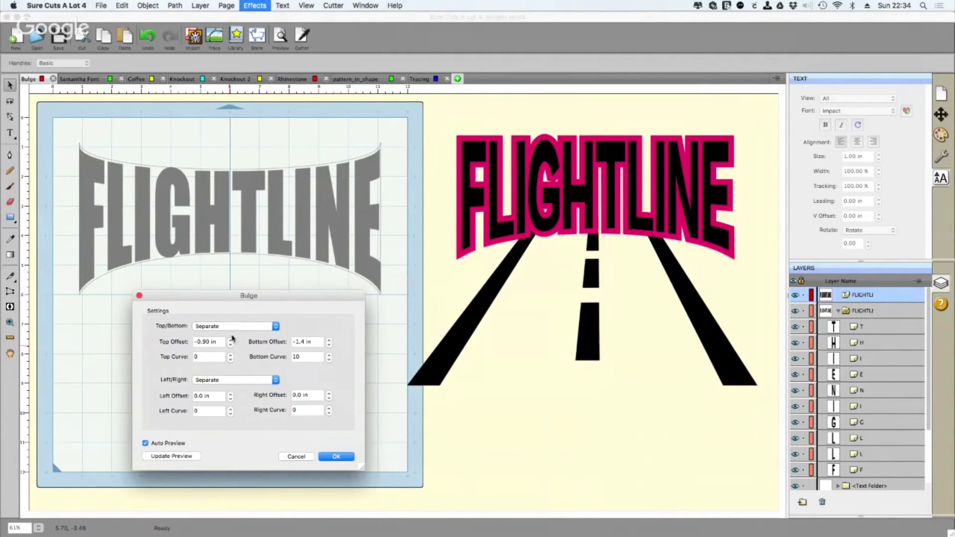
pyautogui.moveTo(321, 300); pyautogui.dragTo(608, 132)
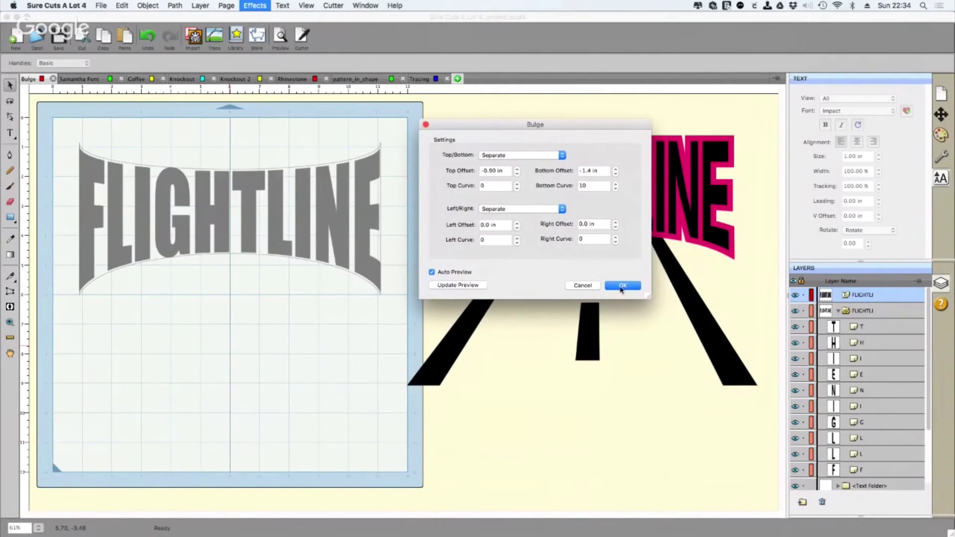
pyautogui.click(621, 288)
pyautogui.click(623, 286)
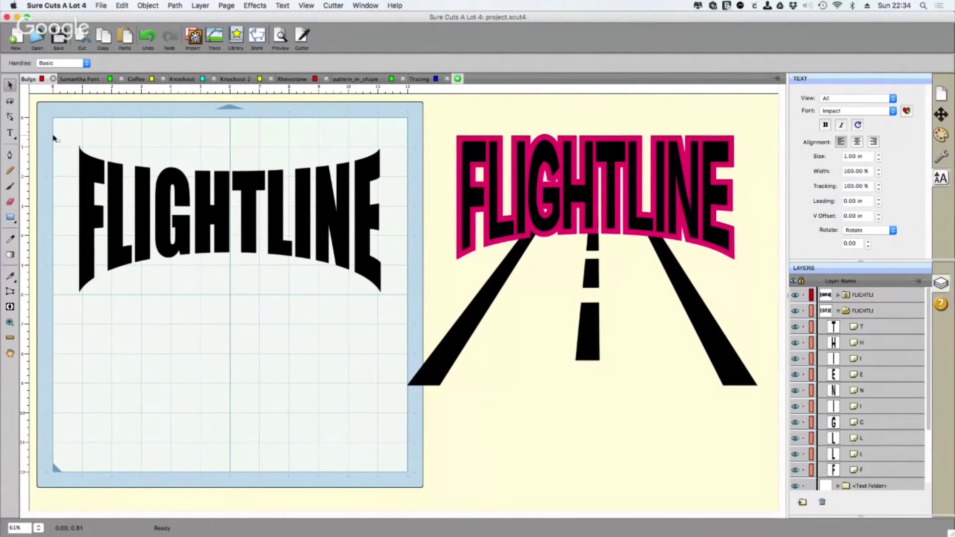
# Step: Add a bright green Shadow Layer of 0.150 in around the bulged FLIGHTLINE text
pyautogui.moveTo(51, 133); pyautogui.dragTo(407, 315)
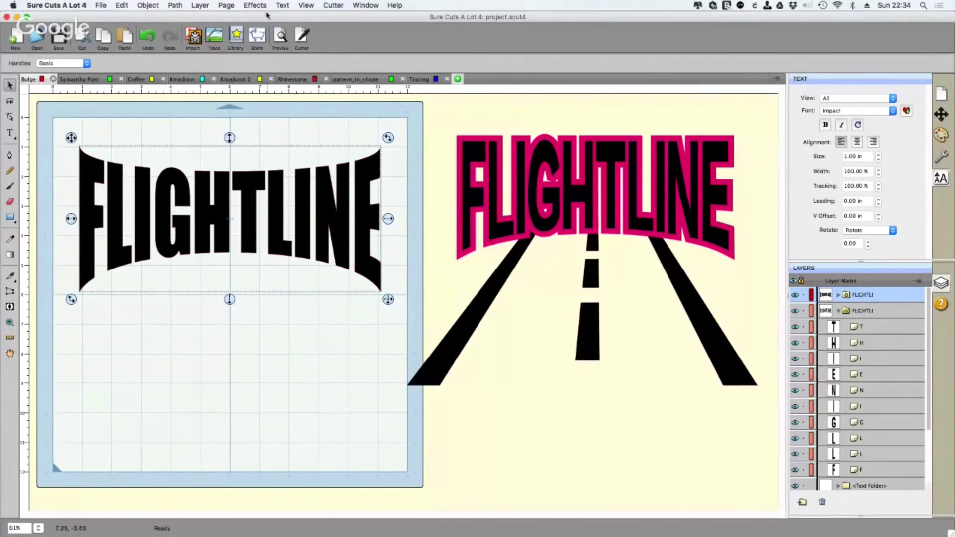
pyautogui.click(249, 6)
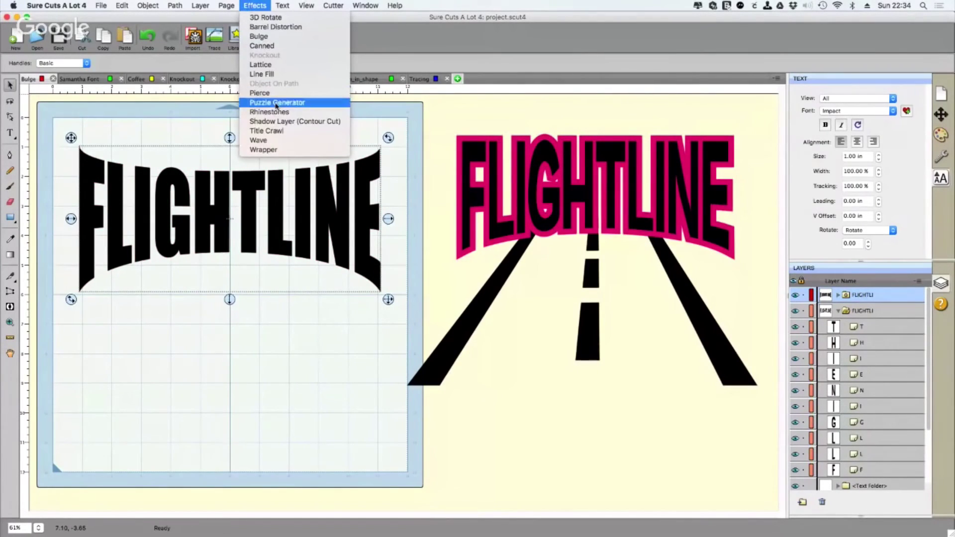
pyautogui.click(277, 122)
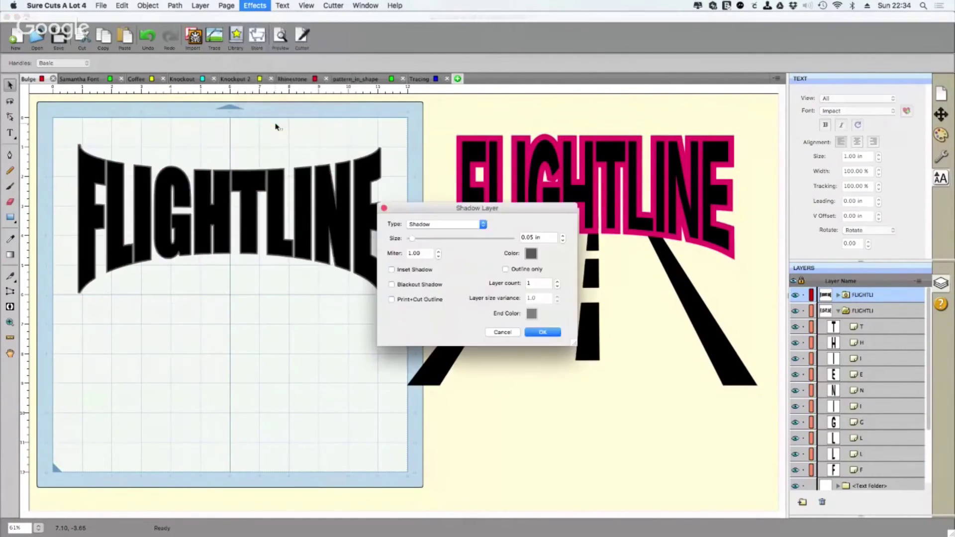
pyautogui.click(564, 236)
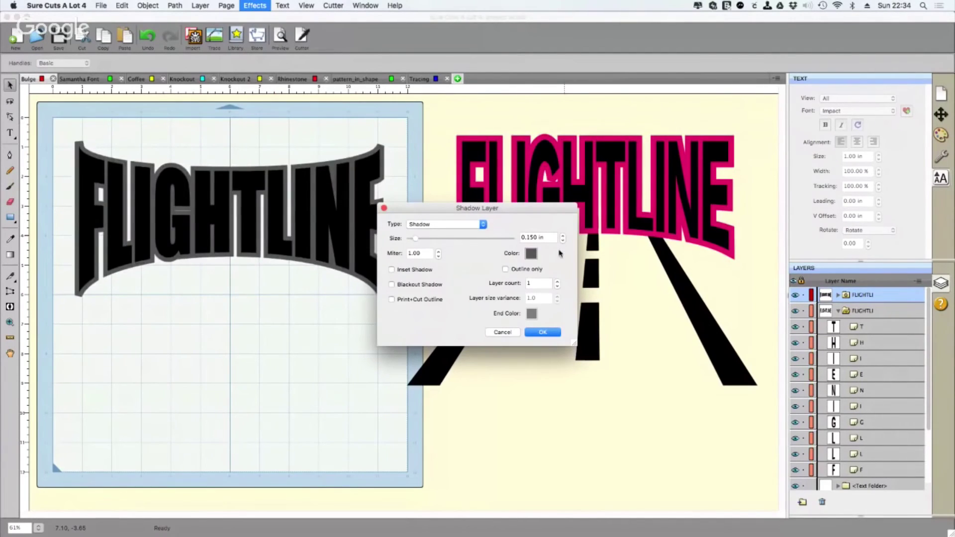
pyautogui.click(531, 253)
pyautogui.click(478, 233)
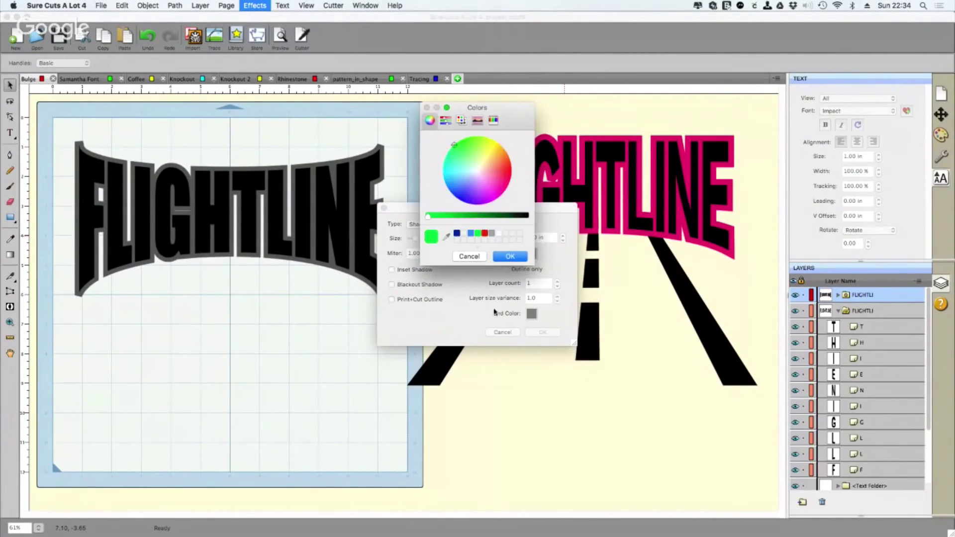
pyautogui.click(506, 255)
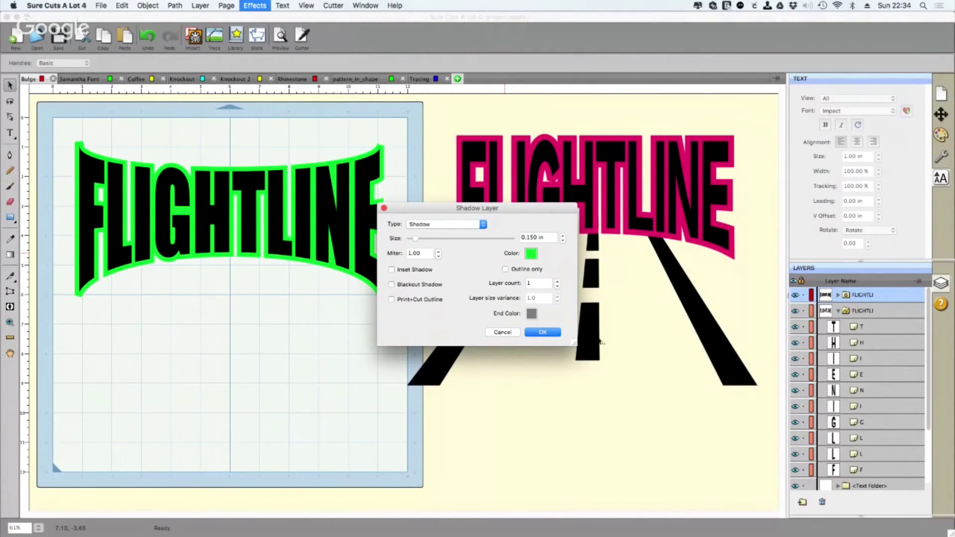
pyautogui.click(539, 334)
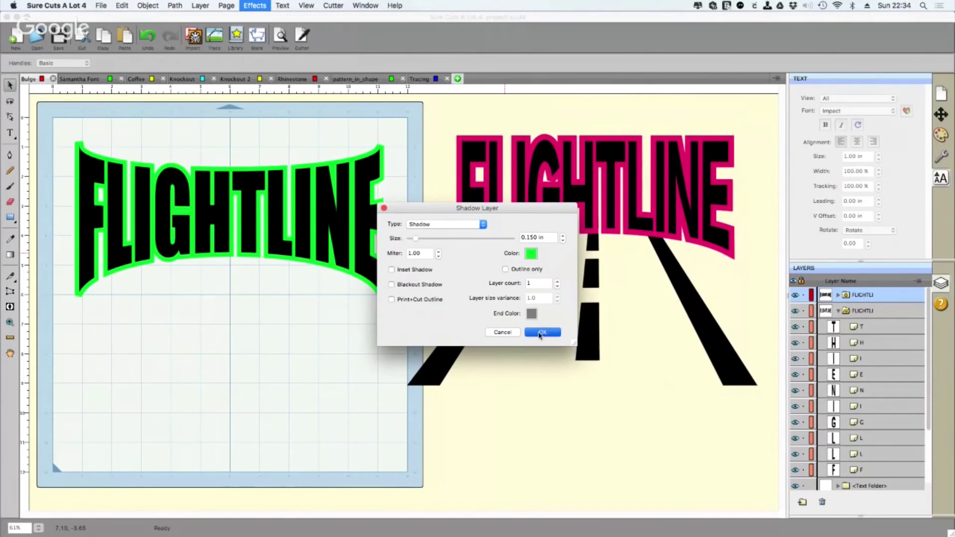